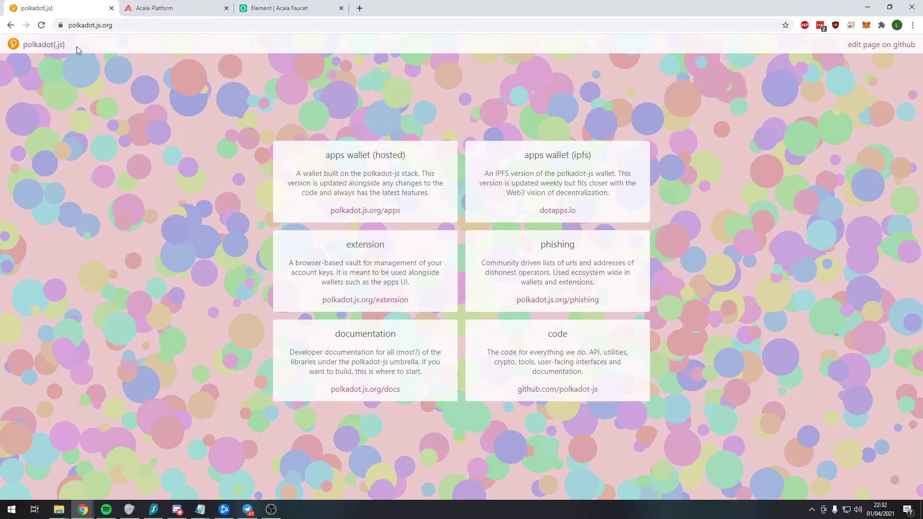
# Switch to the Acala Mandala wallet tab, which reports that no polkadot{.js} extension is installed.
pyautogui.click(192, 7)
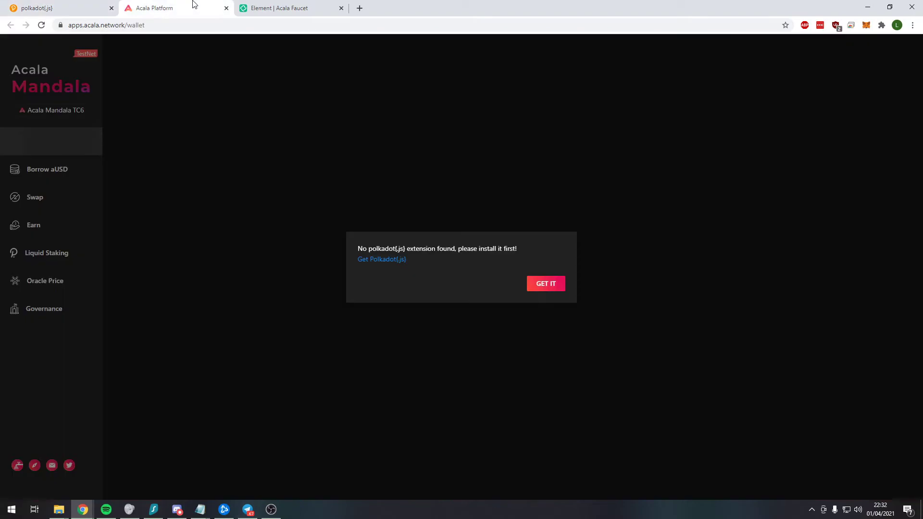
# Add the polkadot{.js} extension to Chrome from its Chrome Web Store listing.
pyautogui.click(554, 288)
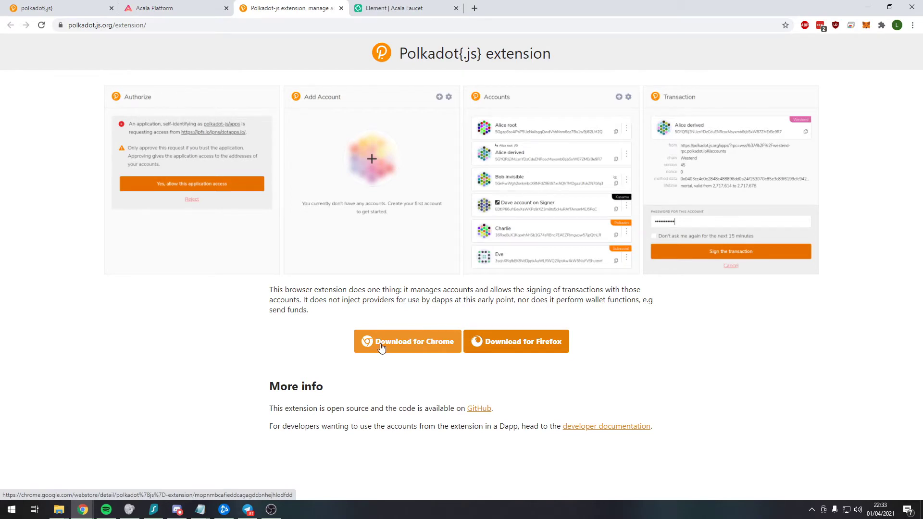
pyautogui.click(381, 347)
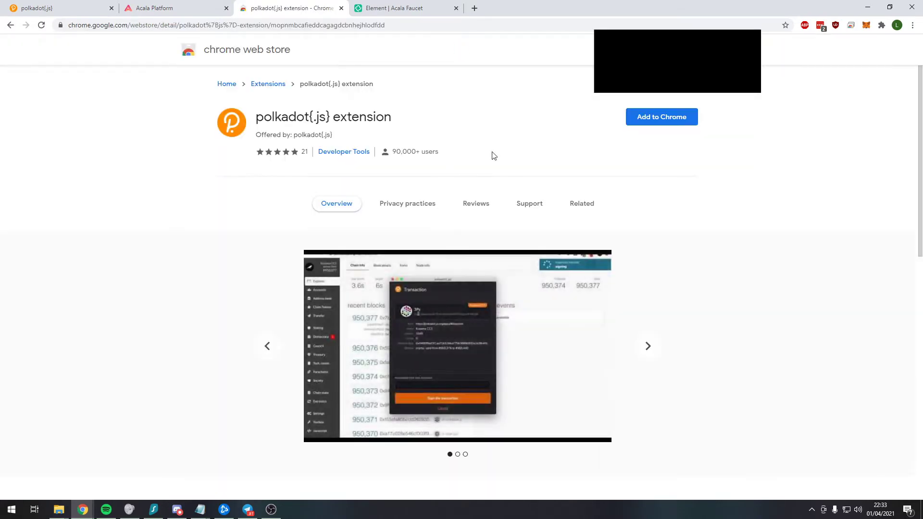
pyautogui.click(652, 121)
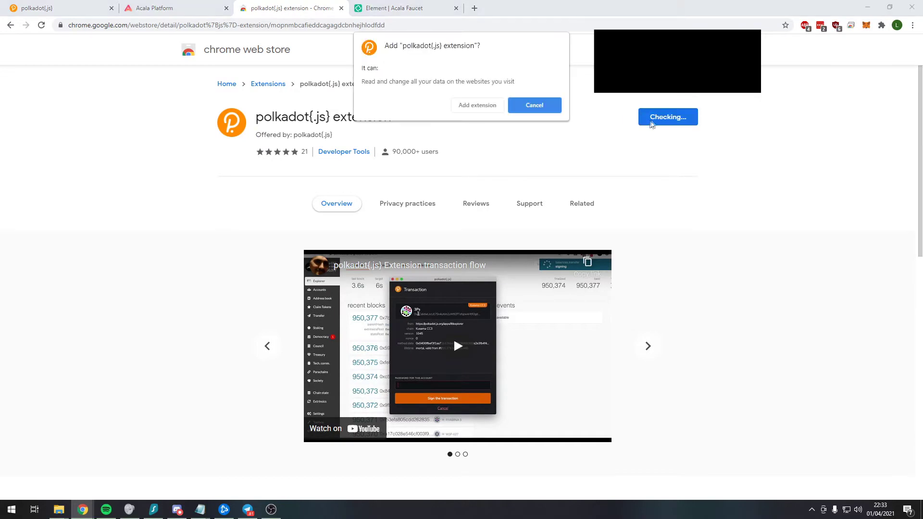
pyautogui.click(486, 105)
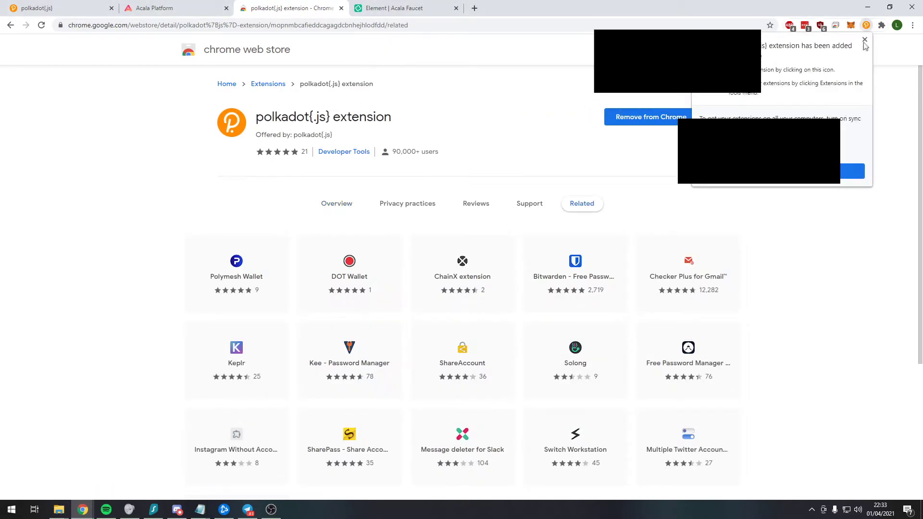
pyautogui.click(864, 42)
# Pin polkadot{.js} from the Extensions menu so it stays on the toolbar.
pyautogui.click(881, 26)
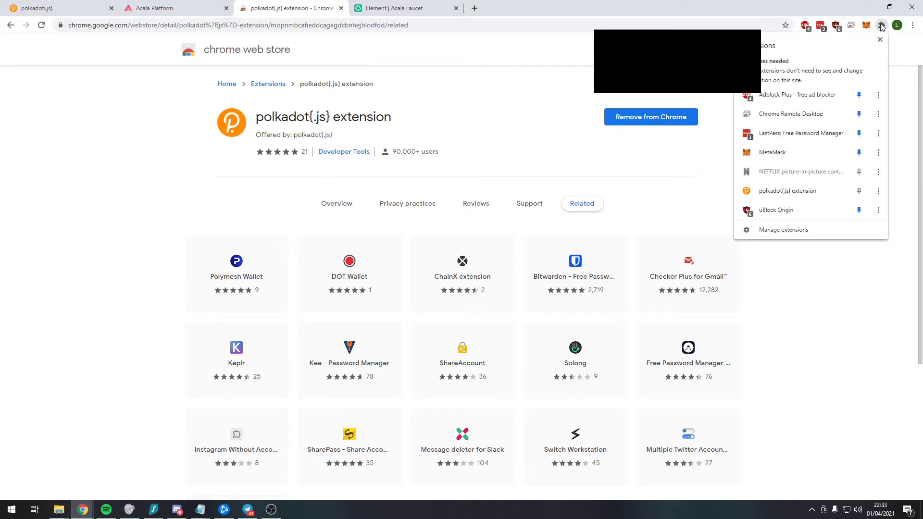
pyautogui.click(860, 192)
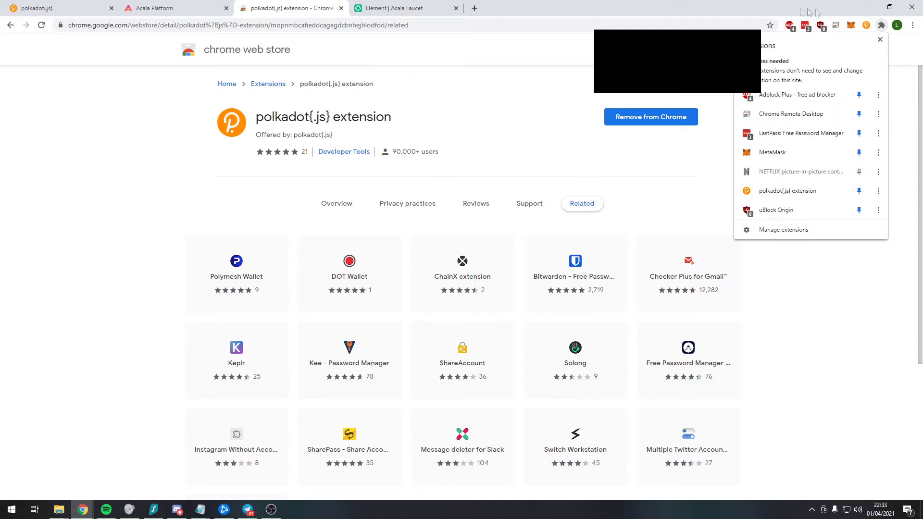
pyautogui.click(830, 18)
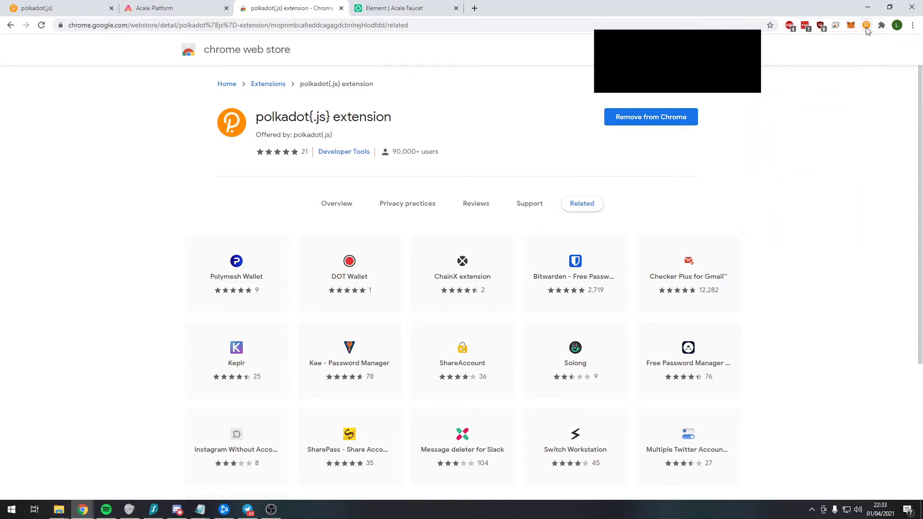
pyautogui.click(866, 25)
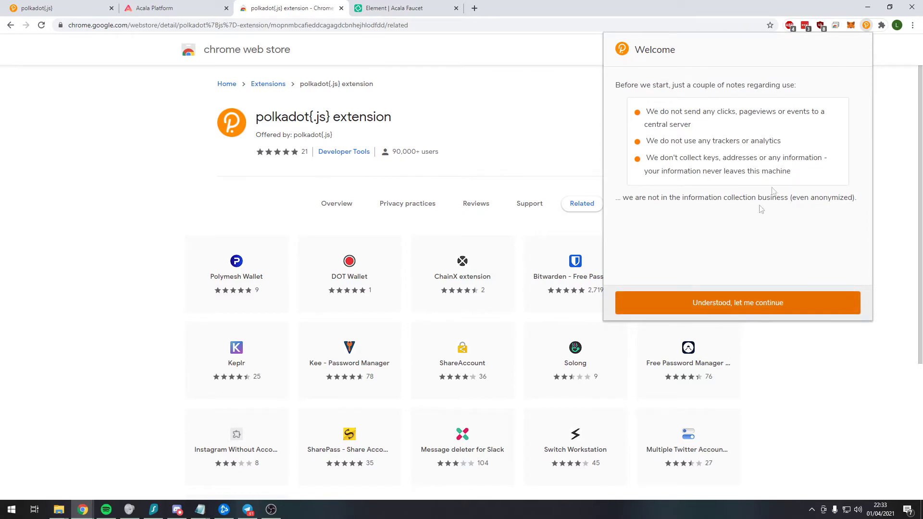
# Accept the polkadot{.js} privacy notes and choose Restore account from backup JSON file.
pyautogui.click(732, 301)
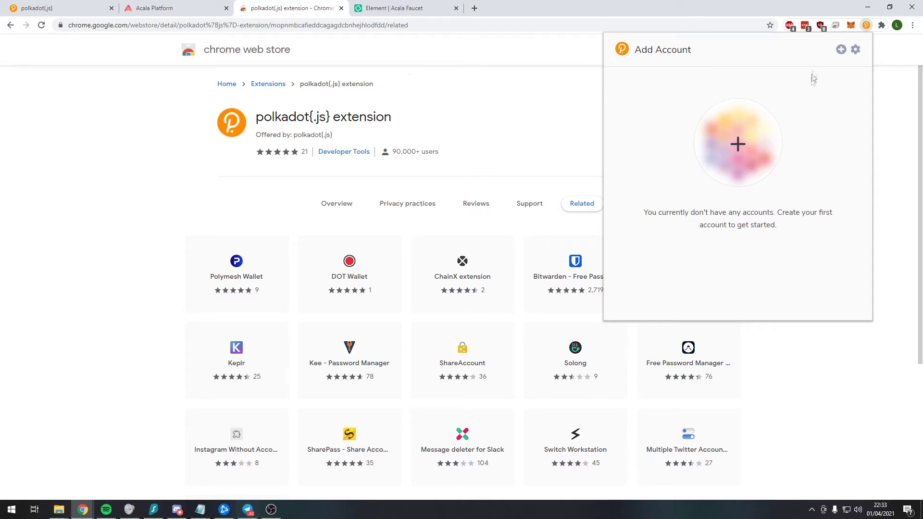
pyautogui.click(840, 51)
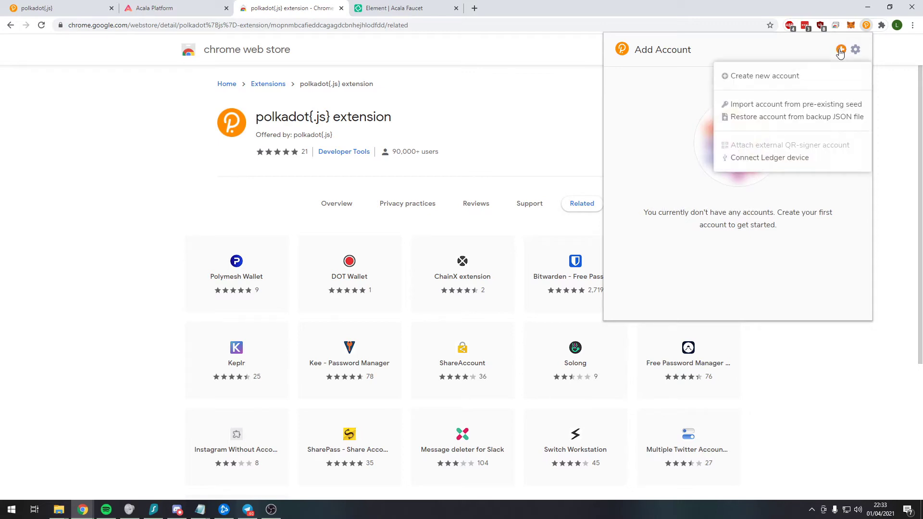
pyautogui.click(778, 120)
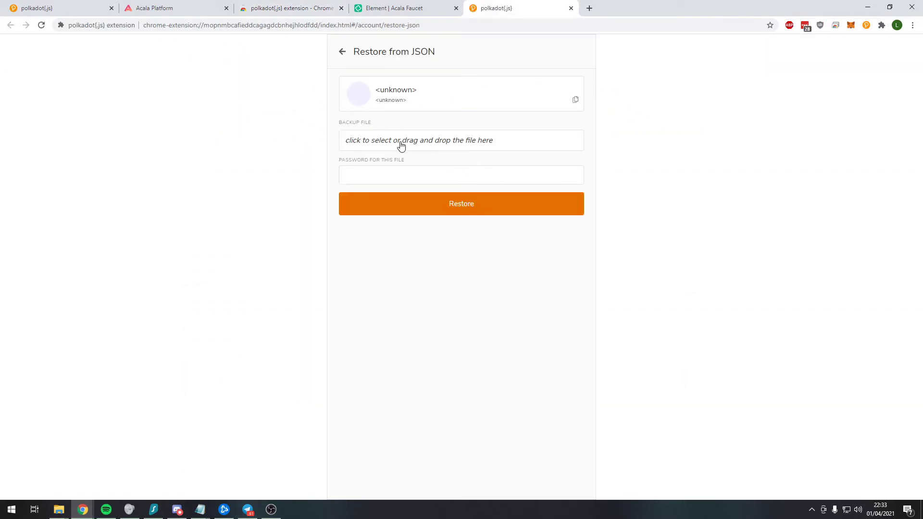
pyautogui.click(62, 7)
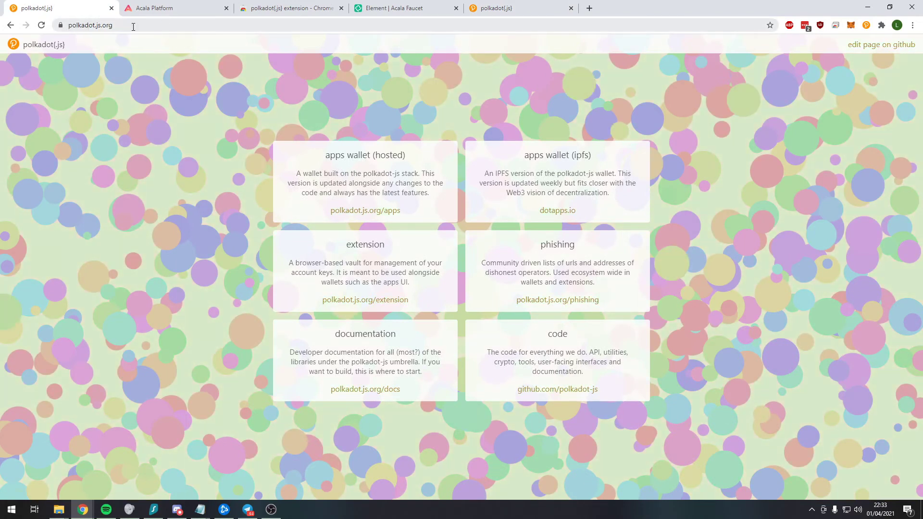
# Open polkadot.js.org/apps, allow it access to the extension's accounts, and go to Accounts.
pyautogui.click(367, 211)
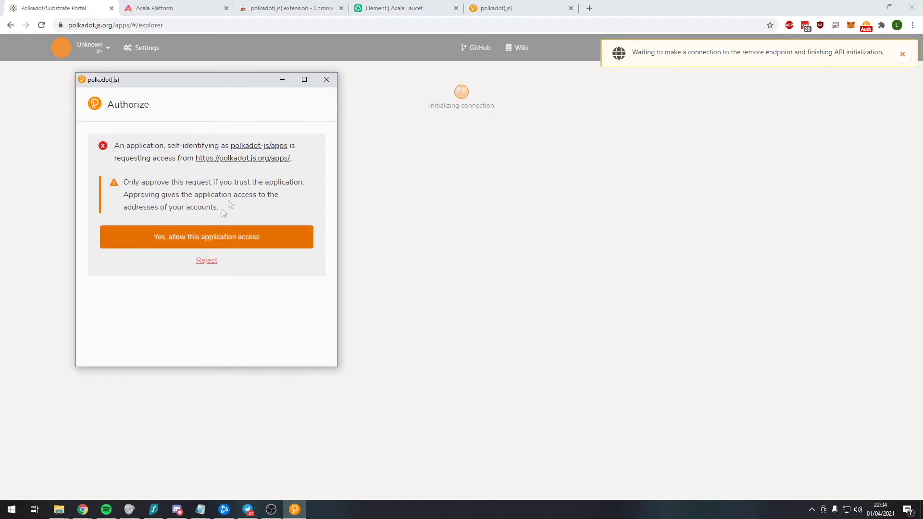
pyautogui.click(213, 239)
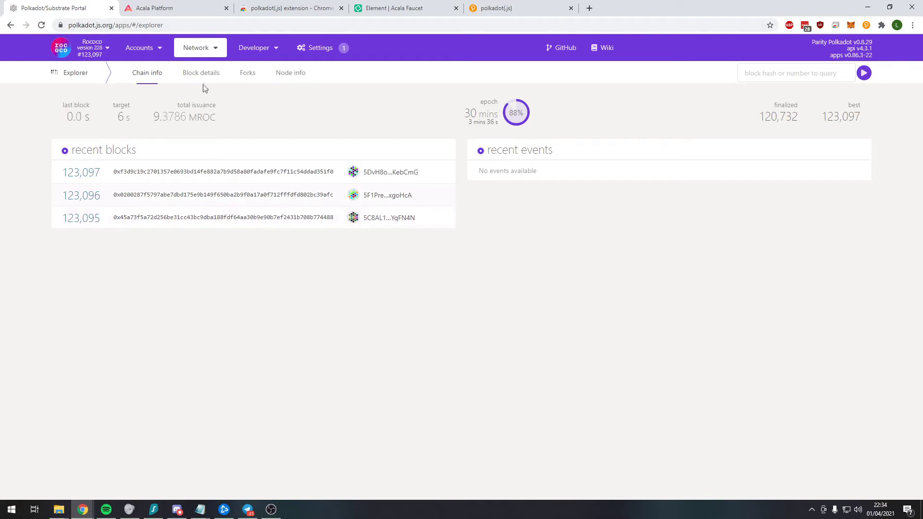
pyautogui.moveTo(162, 53)
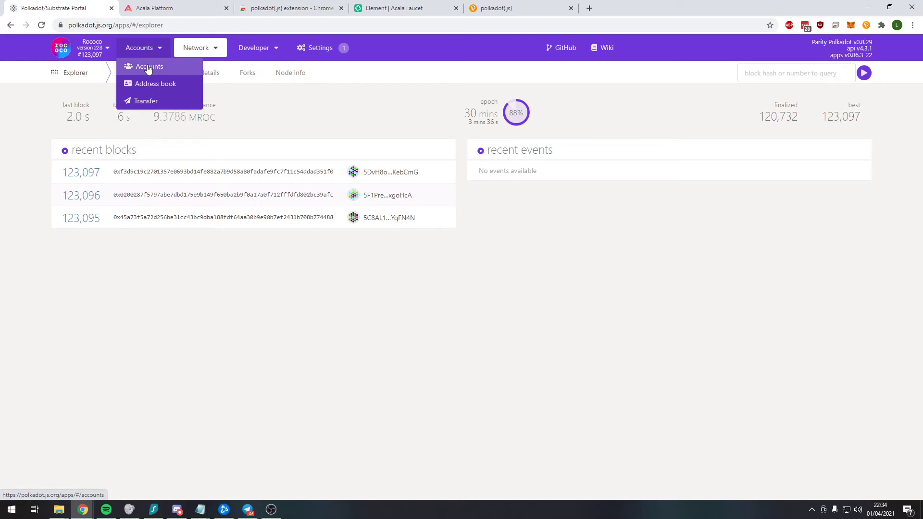
pyautogui.click(149, 68)
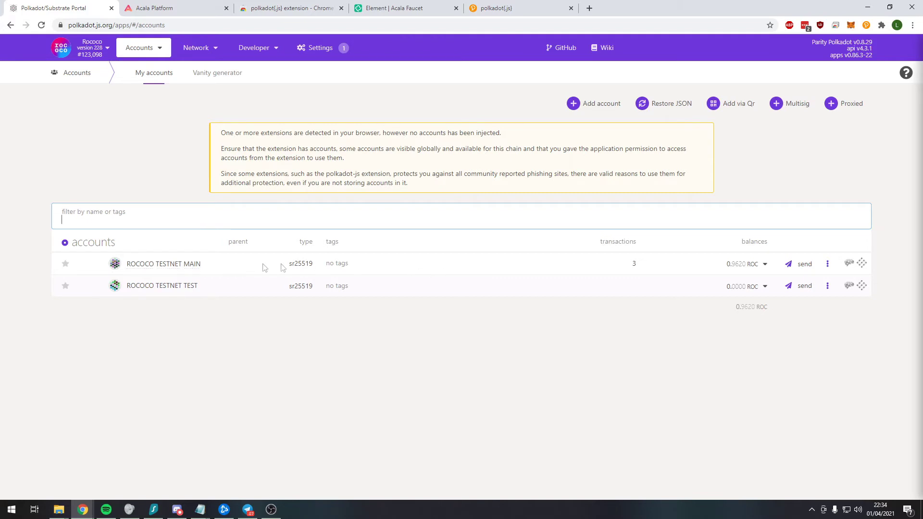
# Download a password-encrypted JSON backup of ROCOCO TESTNET MAIN, then return to the Acala tab.
pyautogui.click(828, 264)
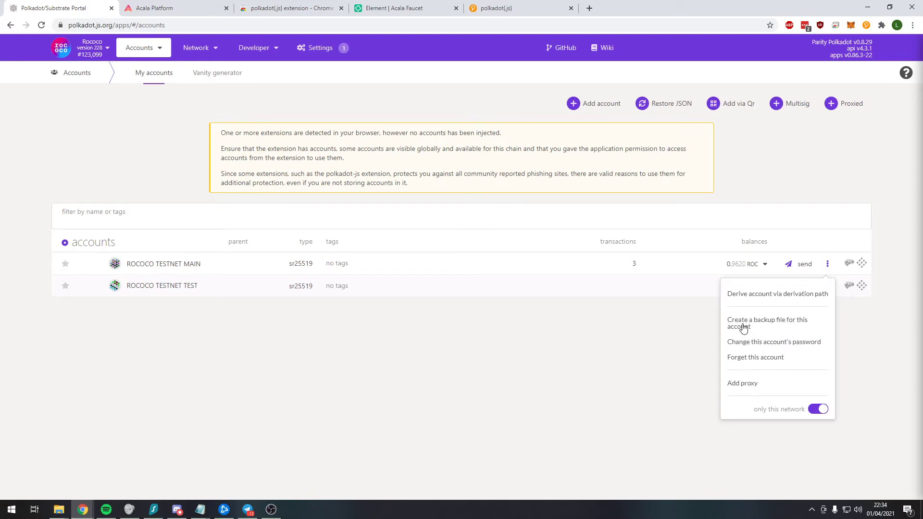
pyautogui.click(775, 324)
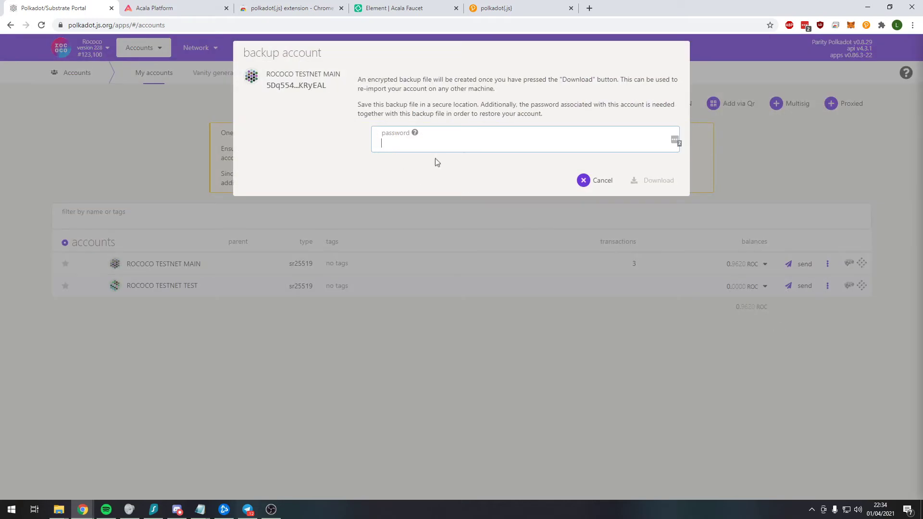
pyautogui.click(431, 142)
pyautogui.click(452, 163)
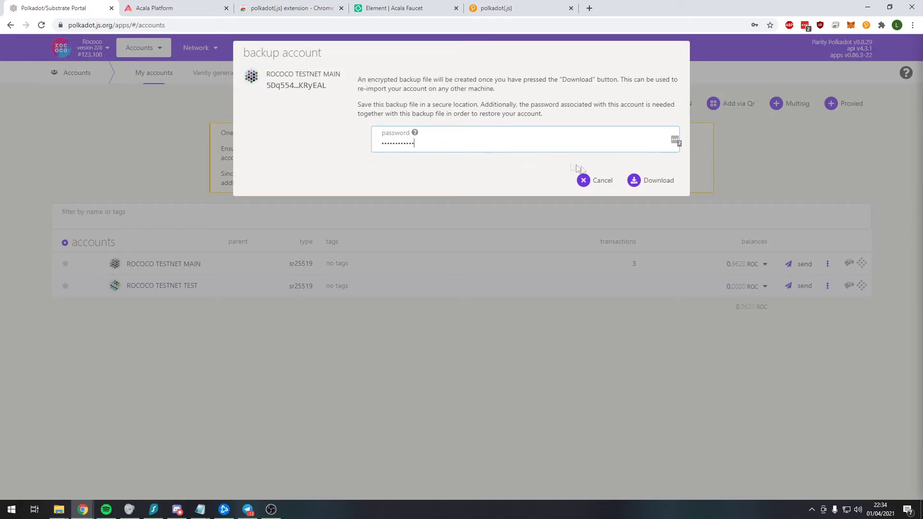
pyautogui.click(652, 182)
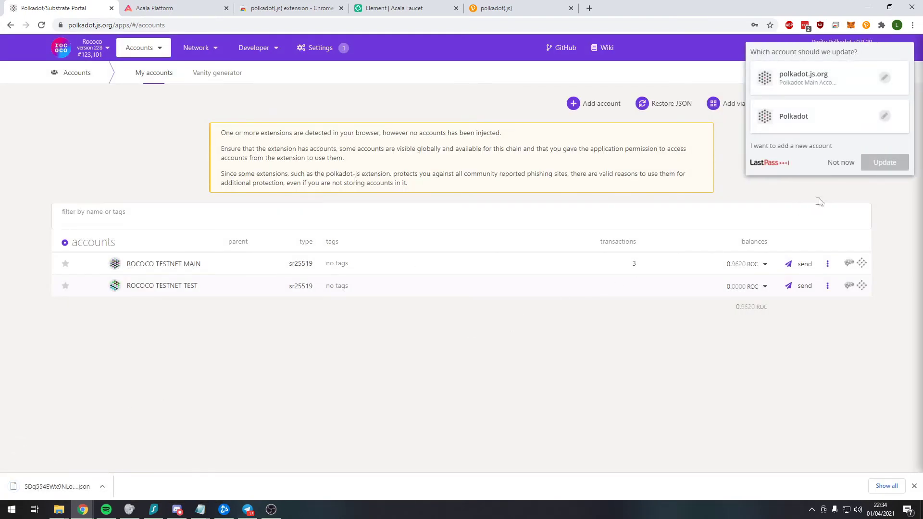
pyautogui.click(840, 163)
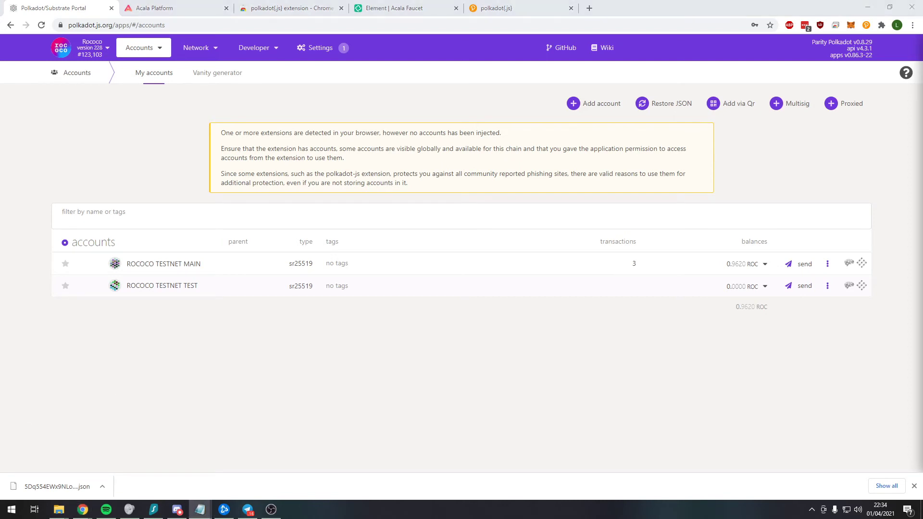
pyautogui.hotkey('alt', 'Tab')
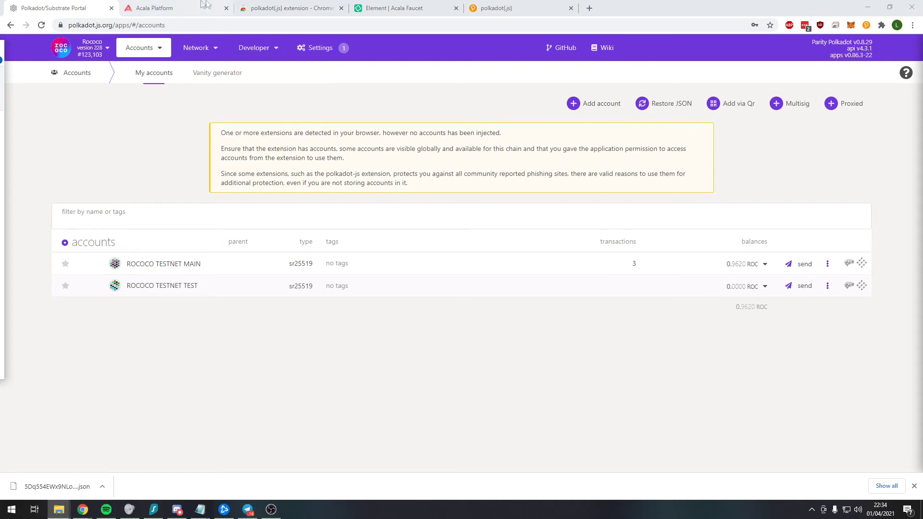
pyautogui.click(181, 3)
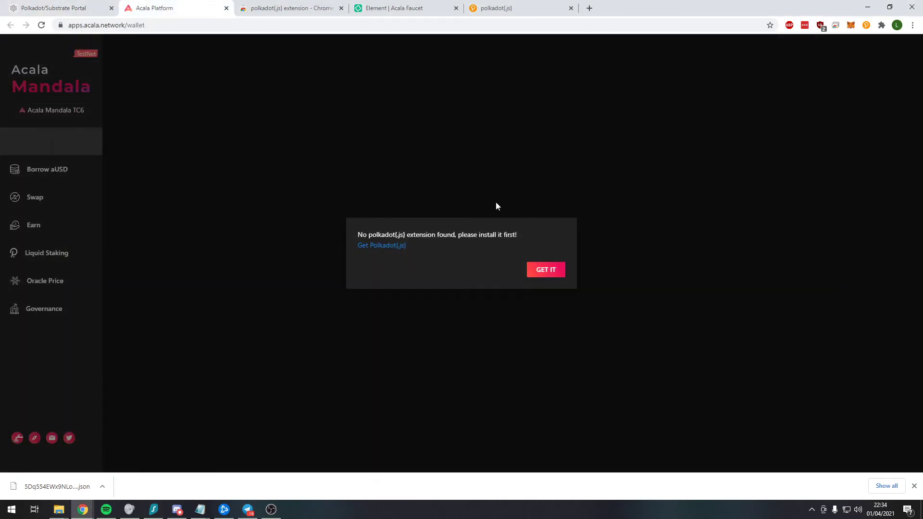
# Drop the downloaded JSON file into Restore from JSON, paste its password, and restore.
pyautogui.click(504, 7)
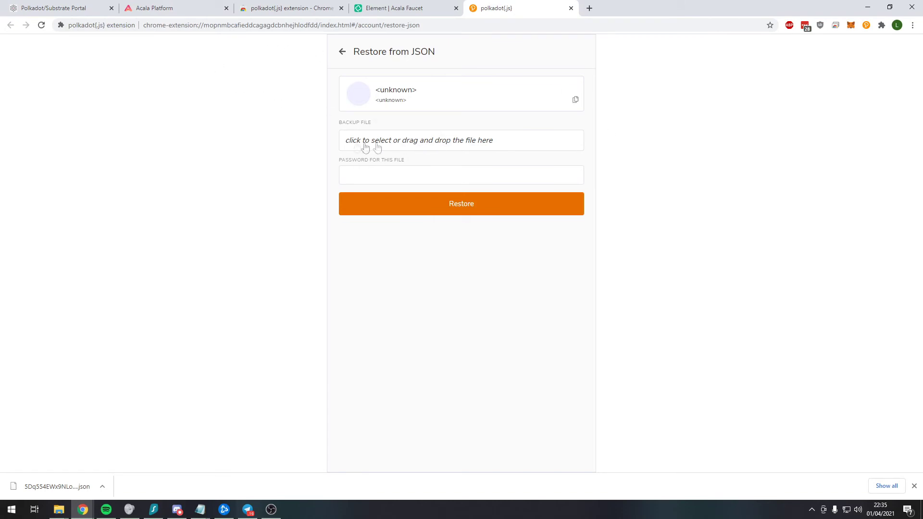
pyautogui.moveTo(56, 487); pyautogui.dragTo(471, 144)
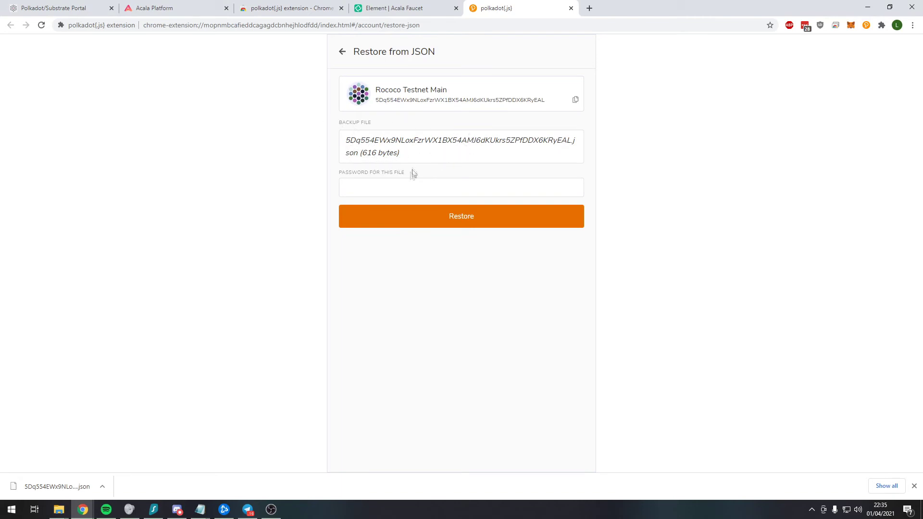
pyautogui.click(407, 186)
pyautogui.hotkey('ctrl', 'v')
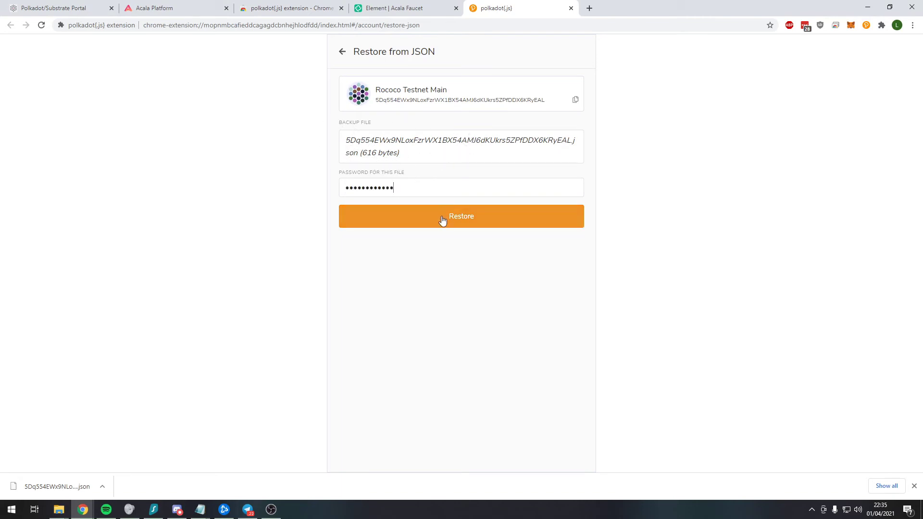
pyautogui.click(442, 220)
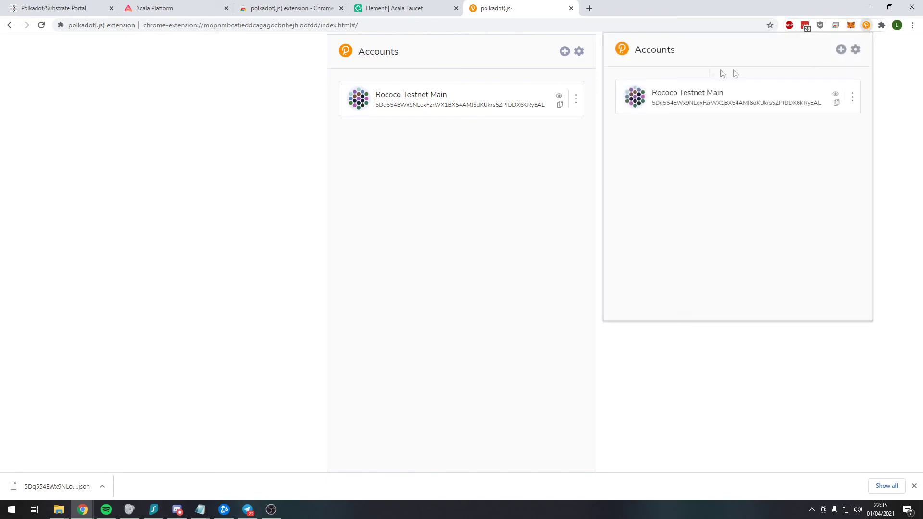
# Reload the Acala wallet, allow it access to the extension's accounts, and approve the metadata update.
pyautogui.click(206, 7)
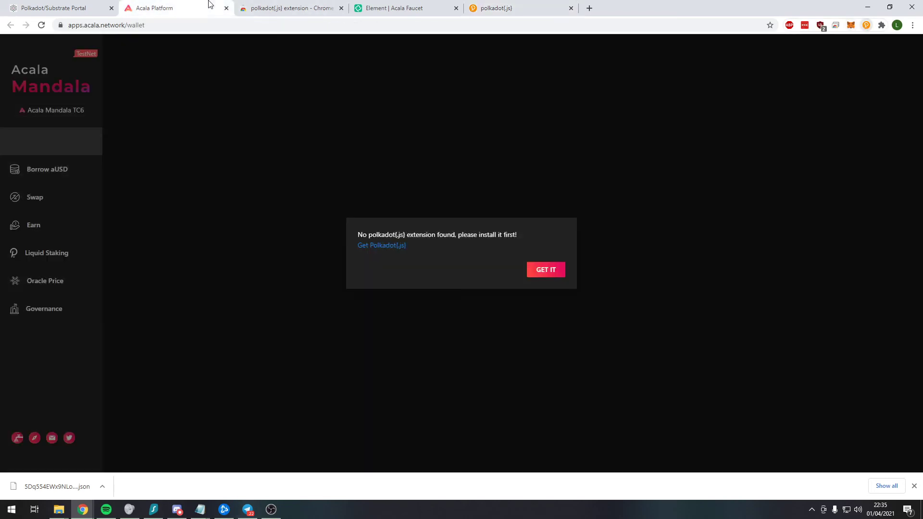
pyautogui.click(42, 25)
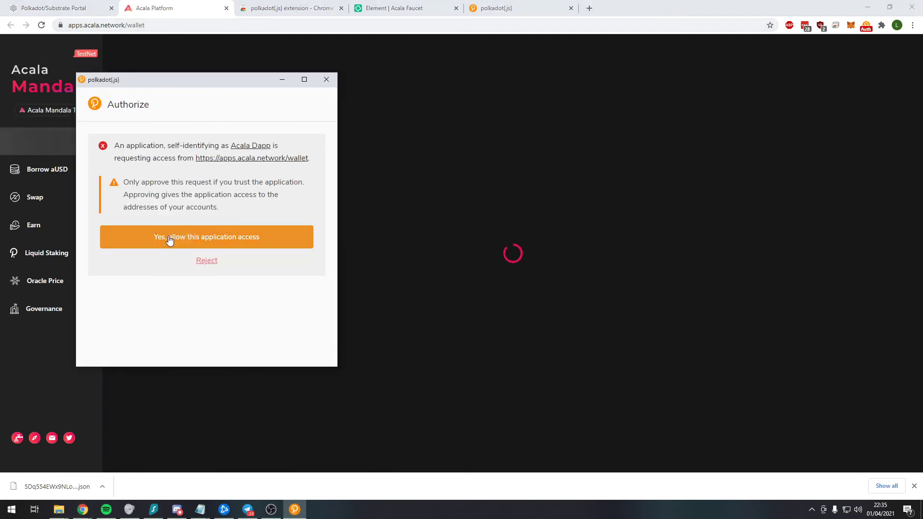
pyautogui.click(170, 239)
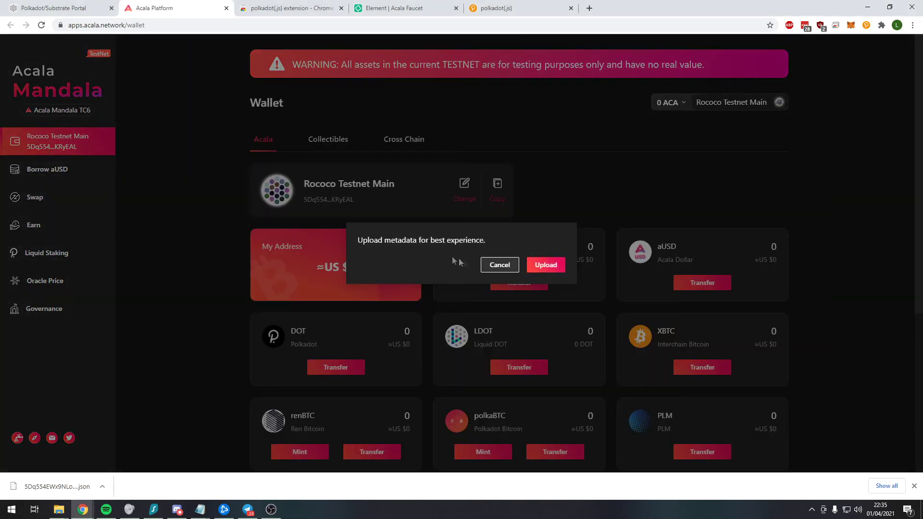
pyautogui.click(543, 265)
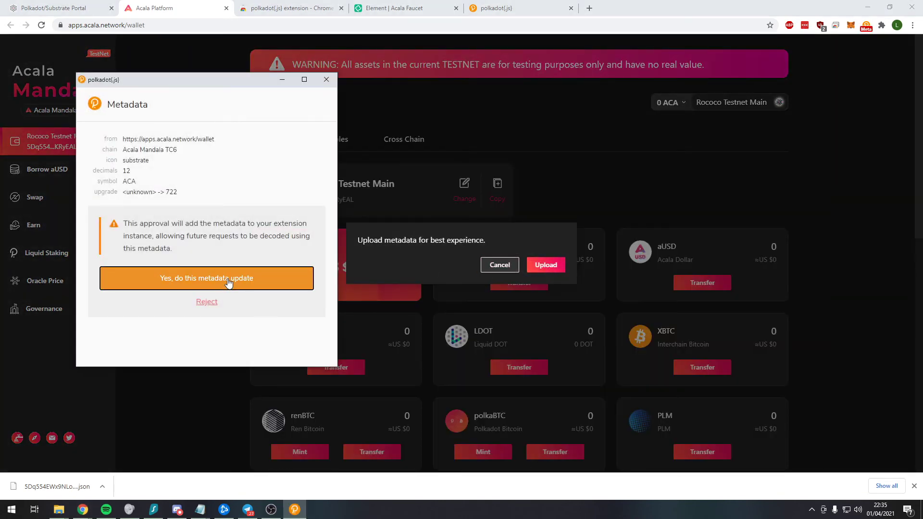
pyautogui.click(227, 278)
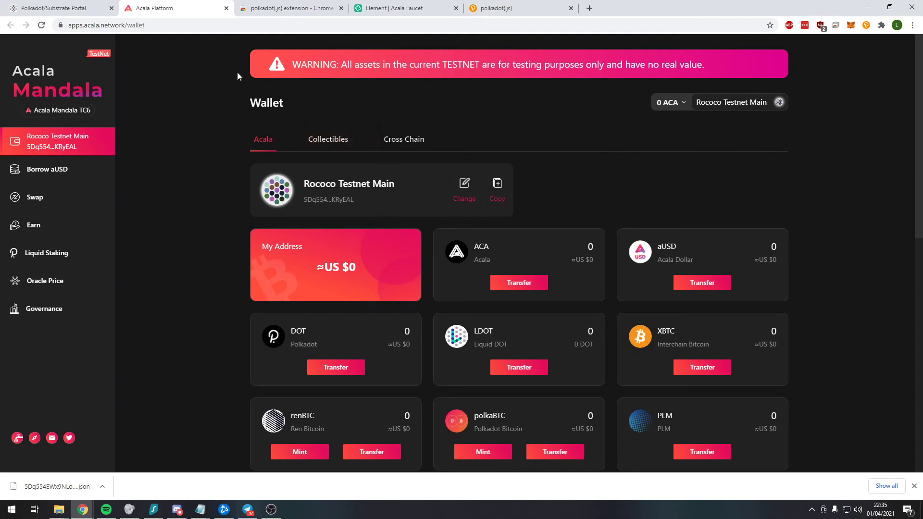
pyautogui.scroll(-7, 236, 79)
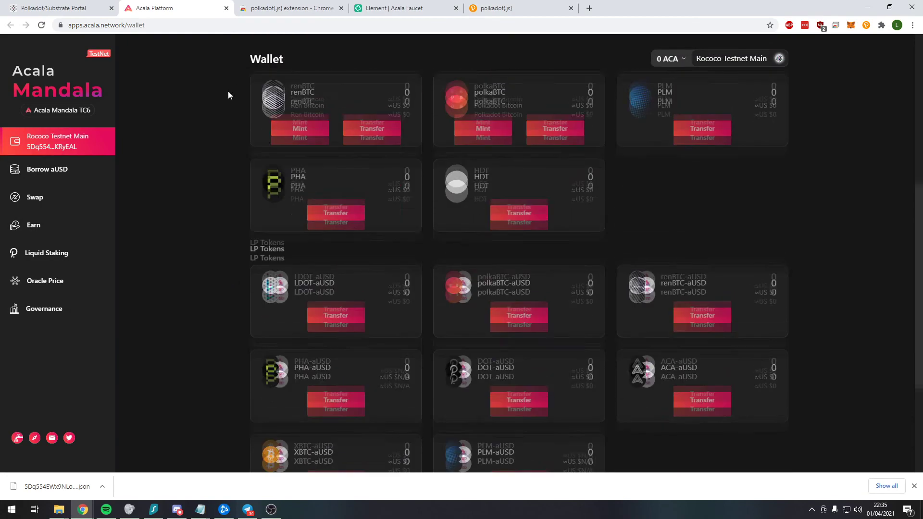
pyautogui.scroll(-2, 230, 97)
pyautogui.scroll(10, 233, 100)
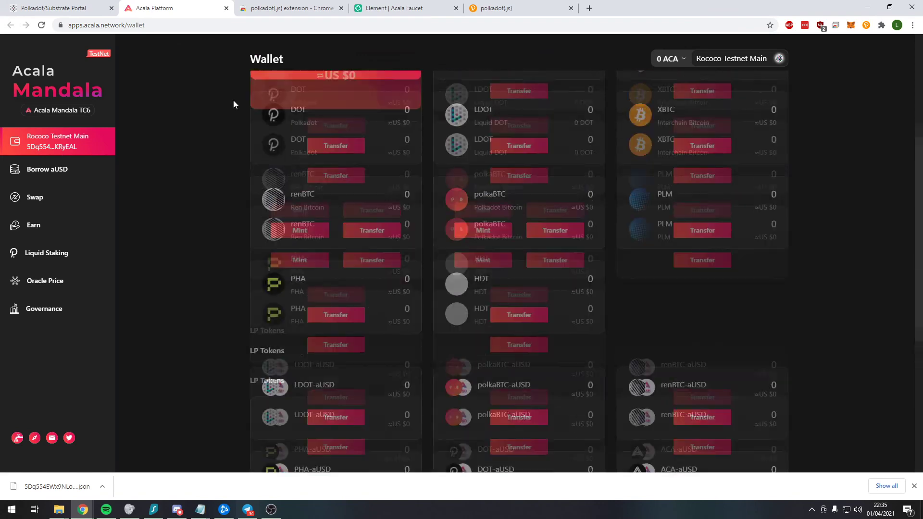
pyautogui.scroll(5, 233, 100)
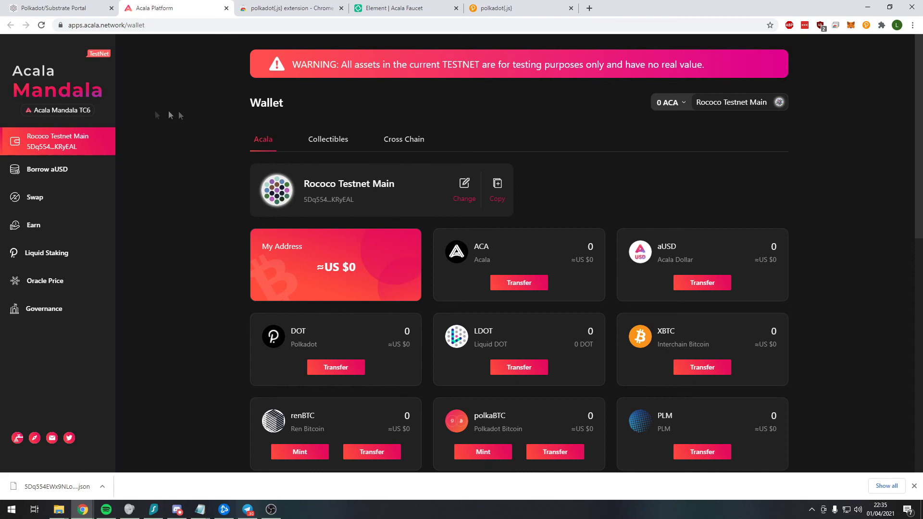
pyautogui.hotkey('alt', 'Tab')
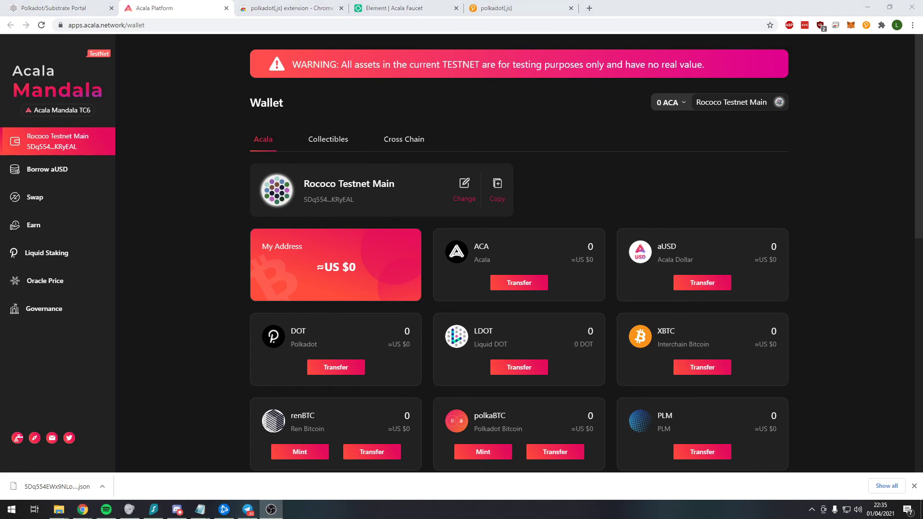